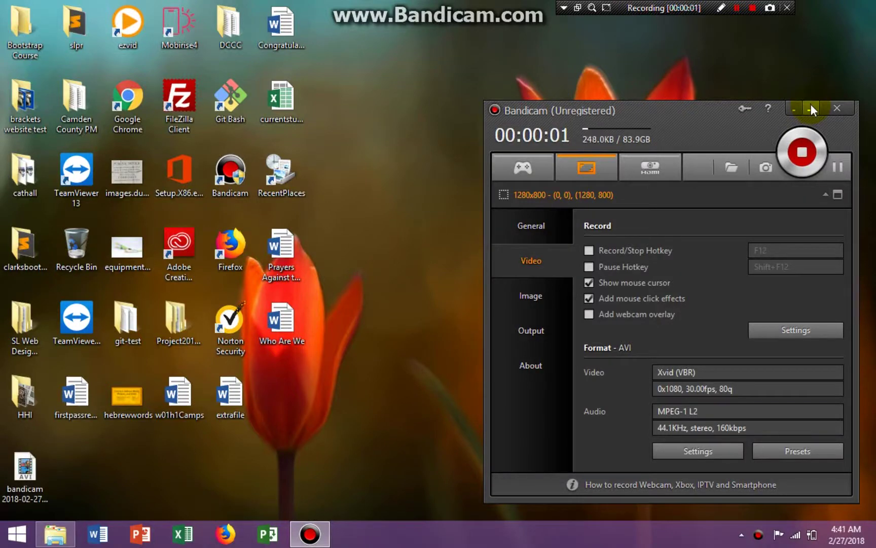
- Minimize the Bandicam recorder so the Windows desktop is fully visible
click(811, 108)
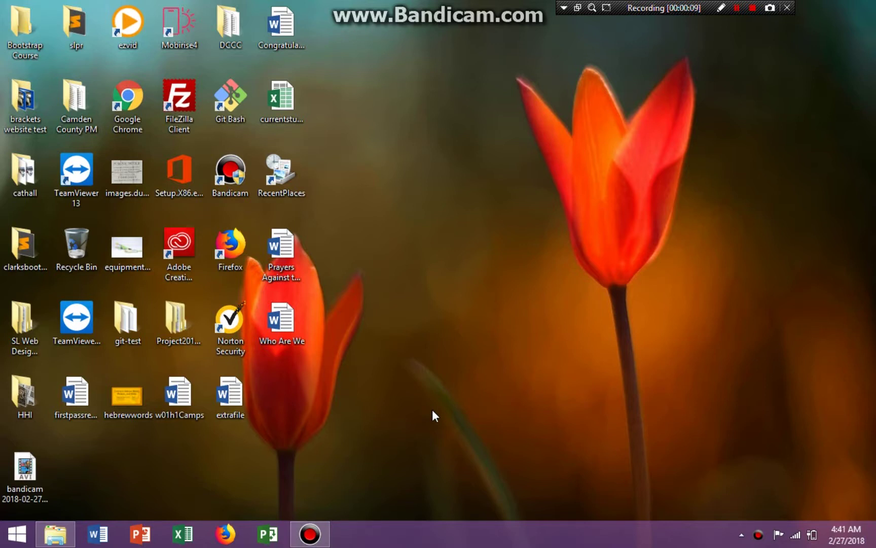
- Launch Word 2016 into a blank document and add one empty line
click(98, 533)
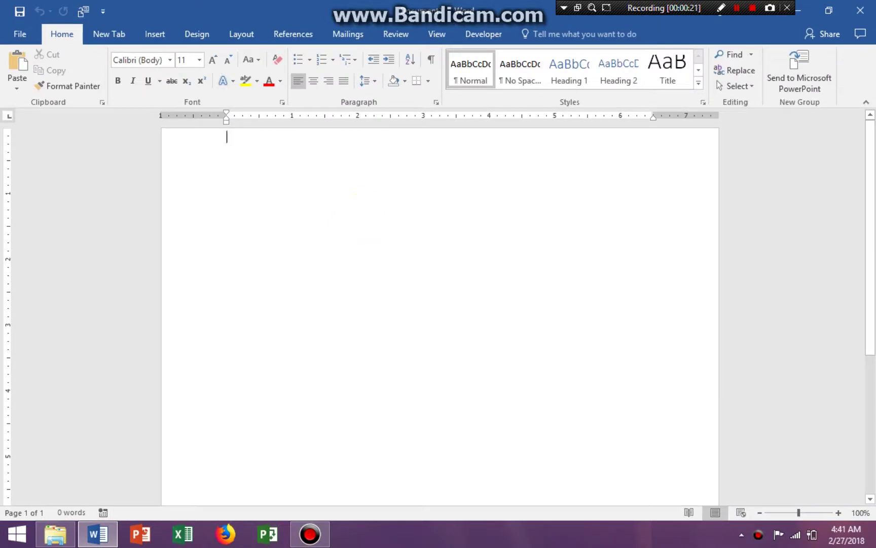
key(Return)
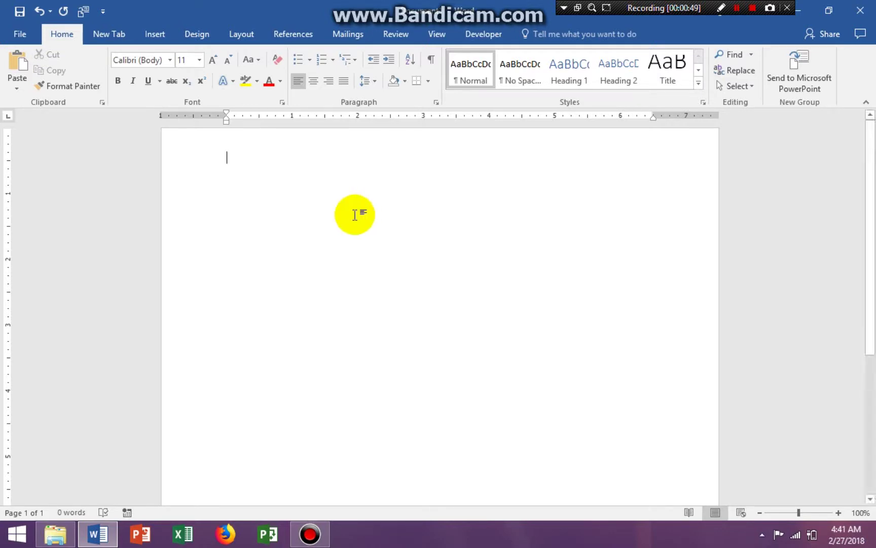
- Launch the Step-by-Step Mail Merge Wizard from Mailings > Start Mail Merge
click(350, 33)
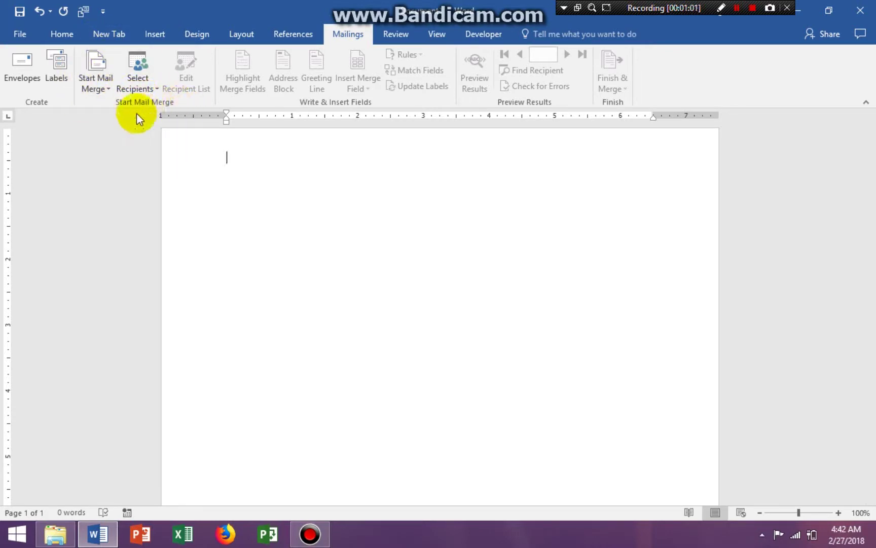
click(107, 86)
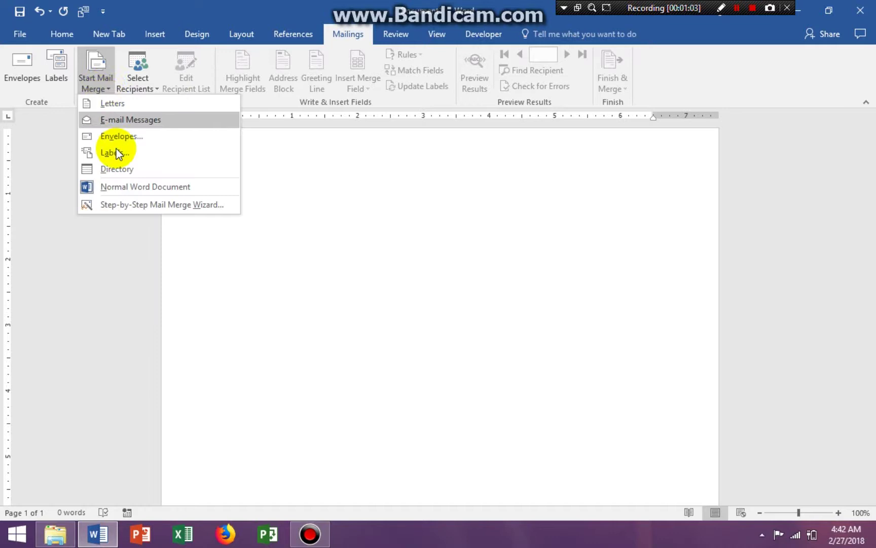
click(136, 209)
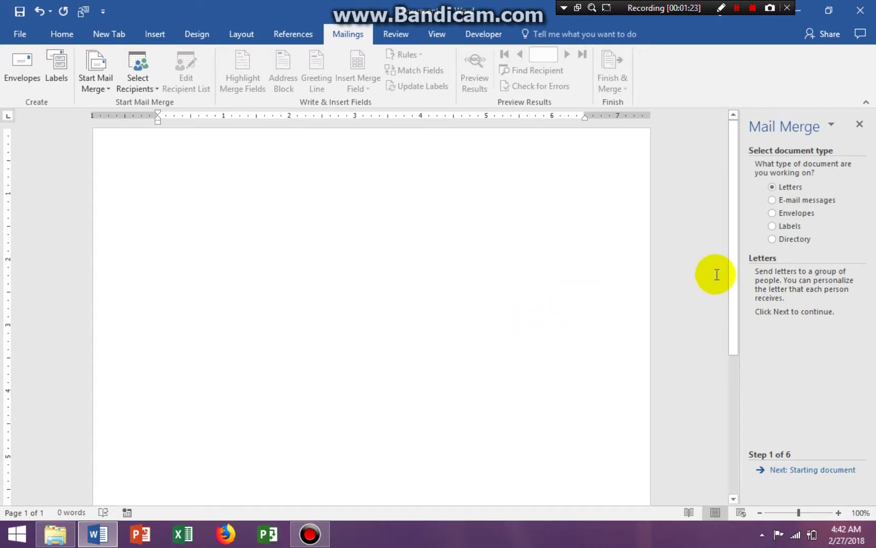
- Choose Labels as the merge document type and advance to step 2 of 6
click(770, 227)
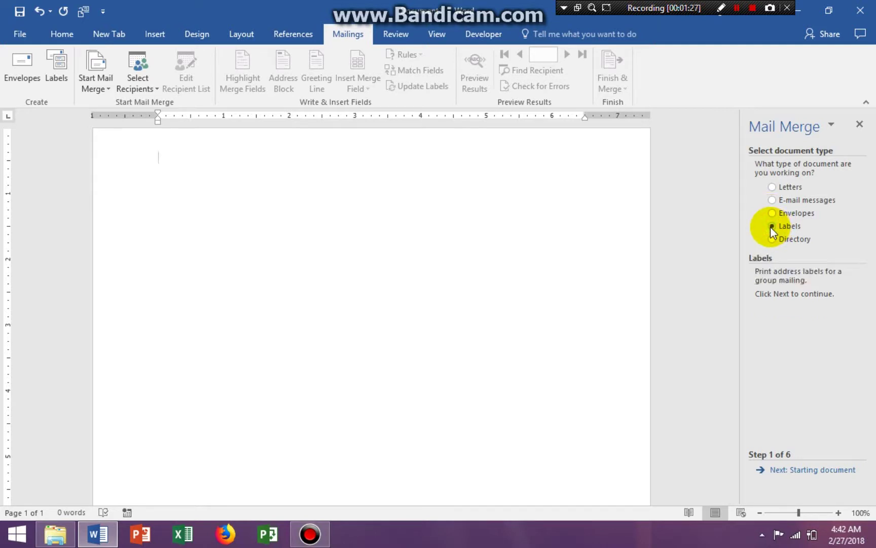
click(797, 472)
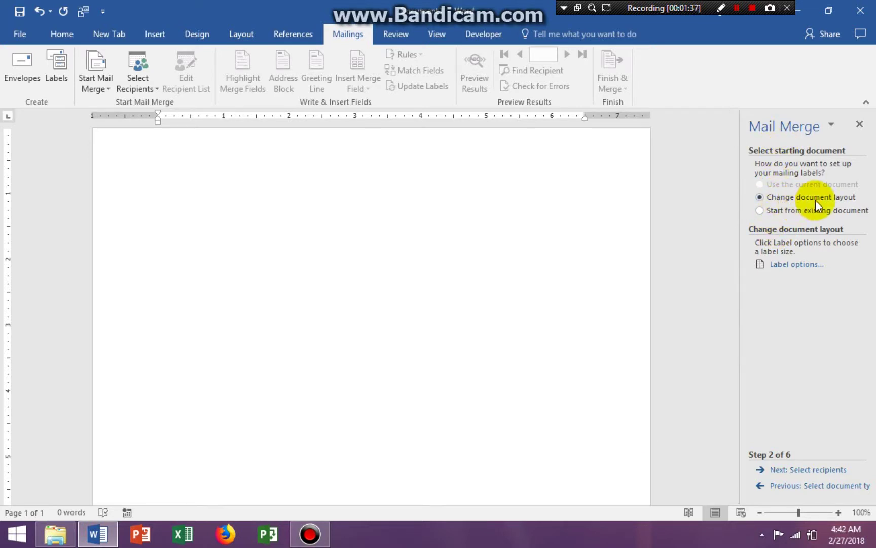
- Apply Avery US Letter 8160 Easy Peel Address Labels, accepting the document-clearing warning
click(791, 265)
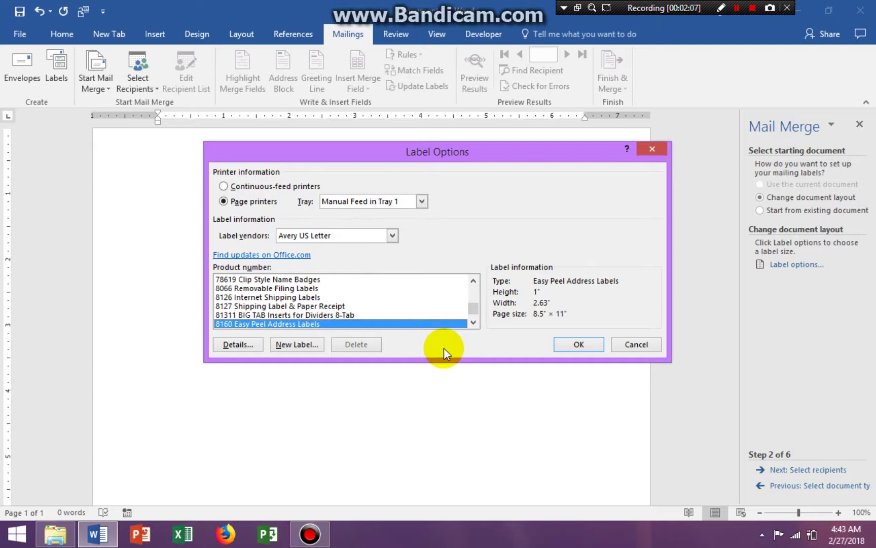
click(571, 344)
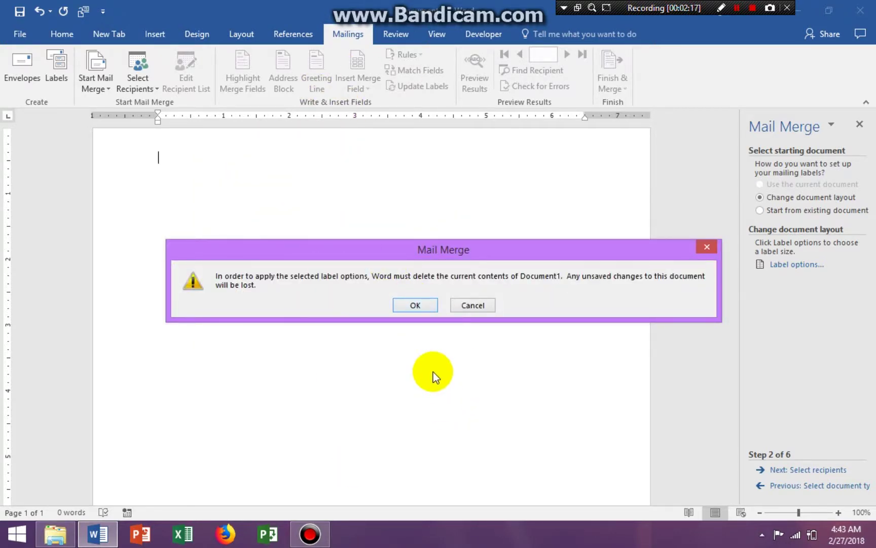
click(417, 305)
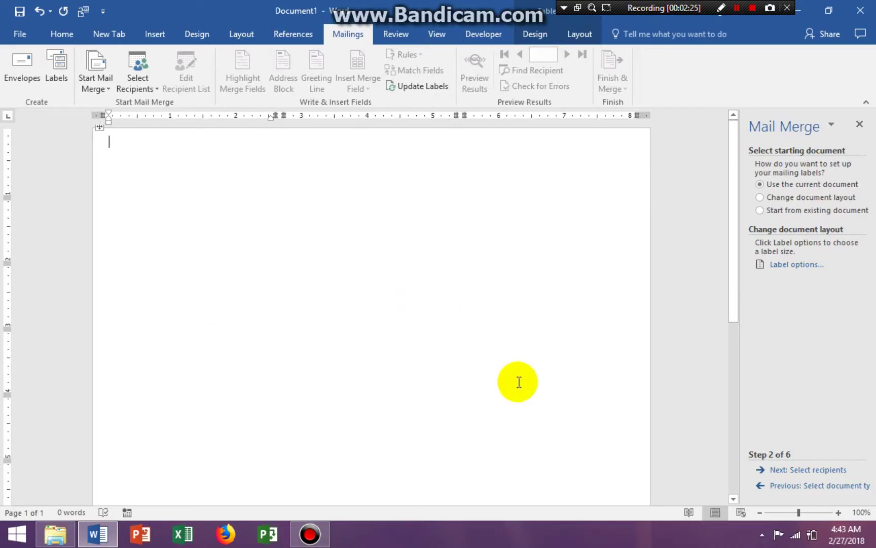
- Attach w03B_Addresses from Desktop > cathall as the recipient list, keeping every recipient
click(802, 471)
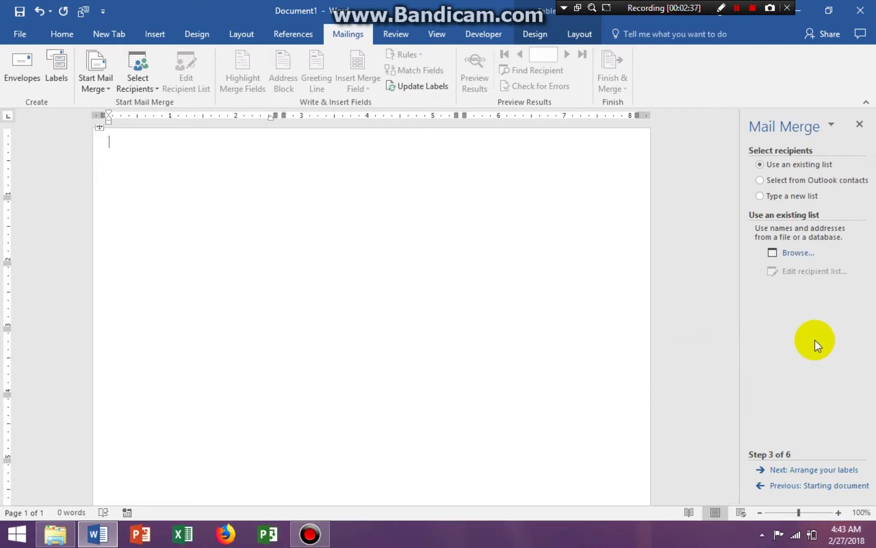
click(795, 254)
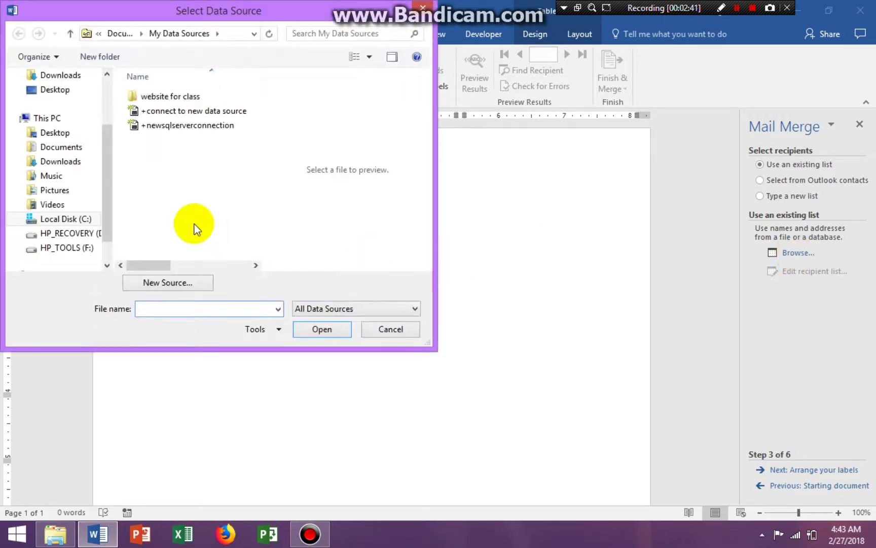
click(53, 89)
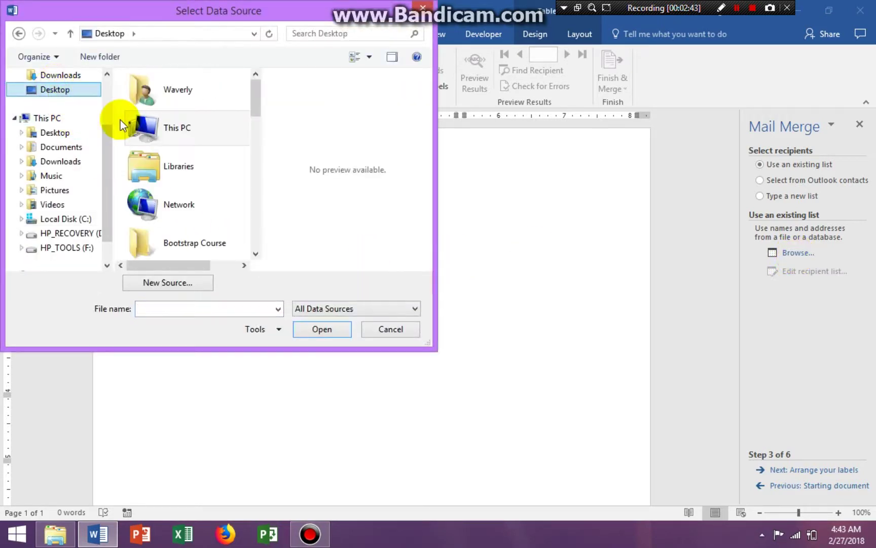
drag(256, 98, 260, 127)
double_click(148, 218)
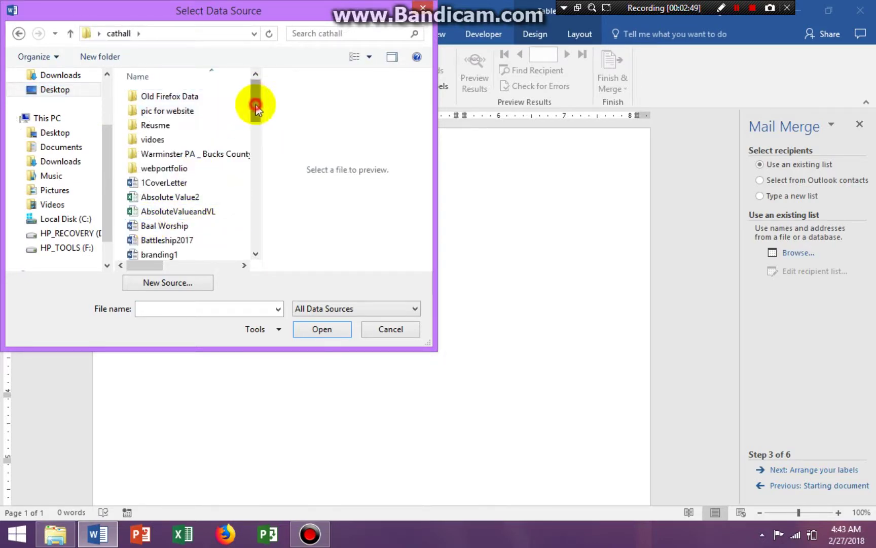
drag(252, 103, 266, 224)
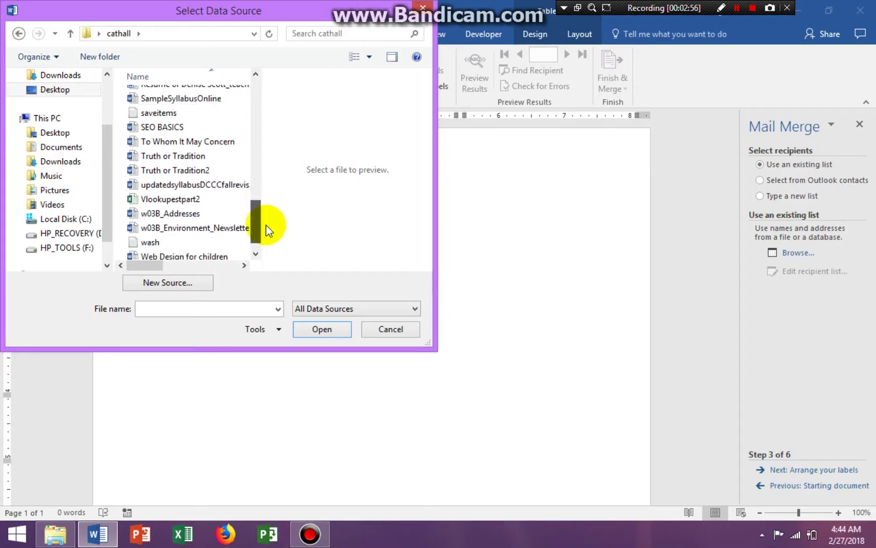
click(175, 214)
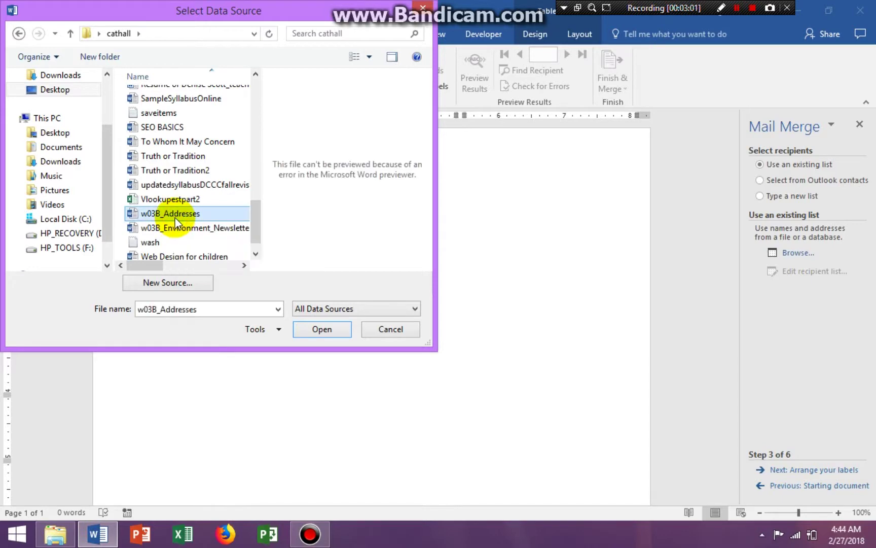
click(323, 331)
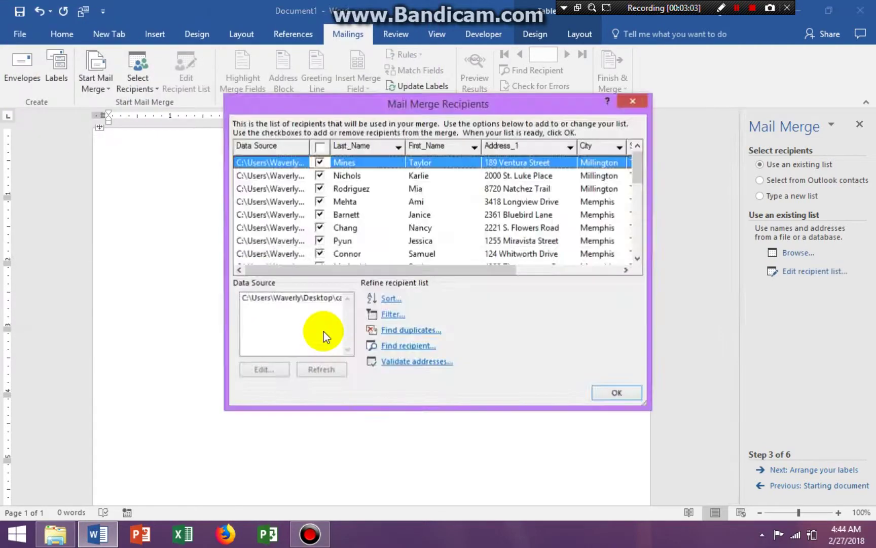
drag(636, 161, 640, 249)
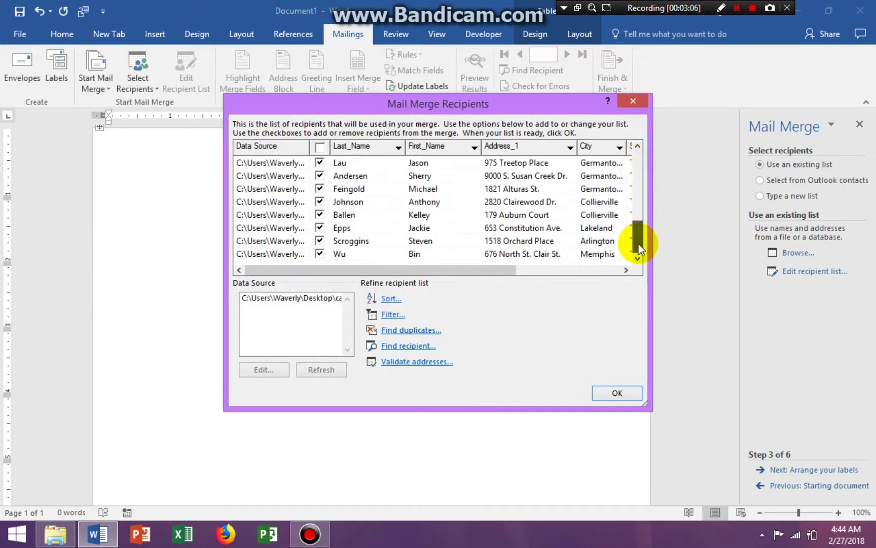
click(615, 394)
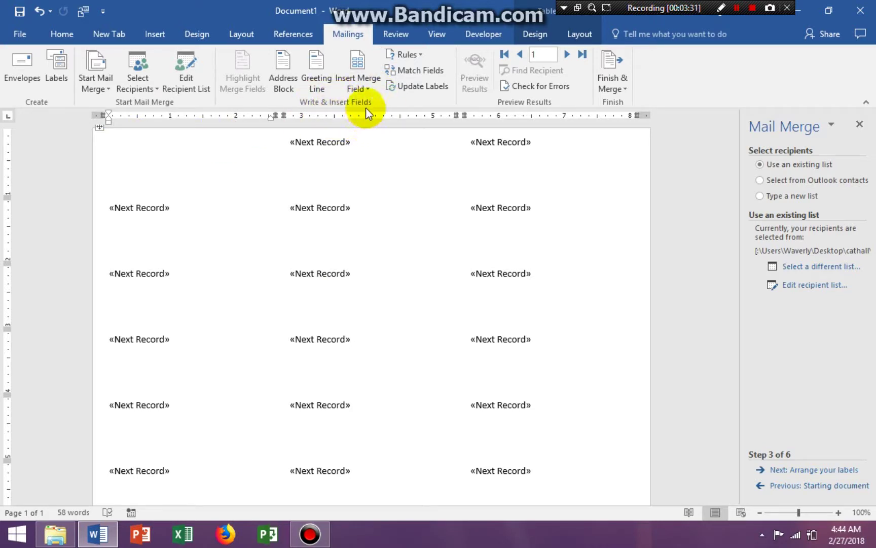
- Insert «First_Name» «Last_Name» on line one and «Address_1» on line two of the first label
click(374, 85)
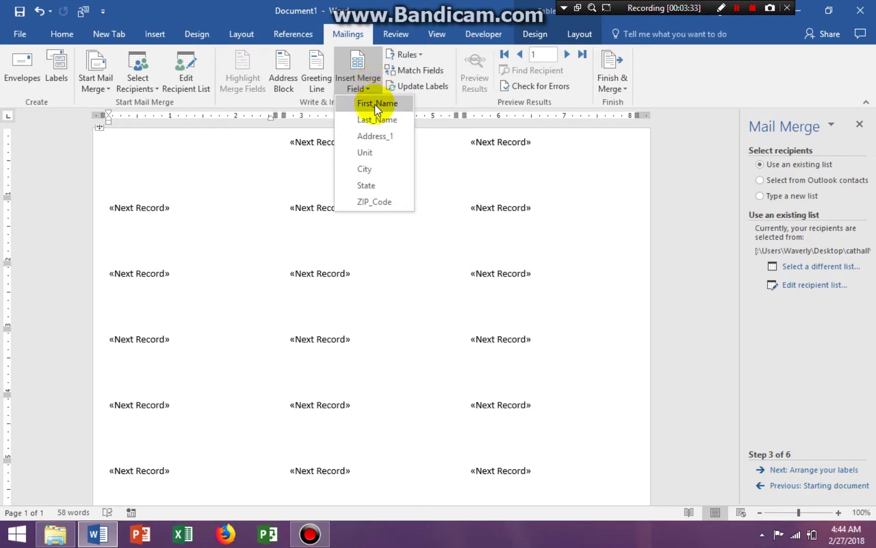
click(375, 104)
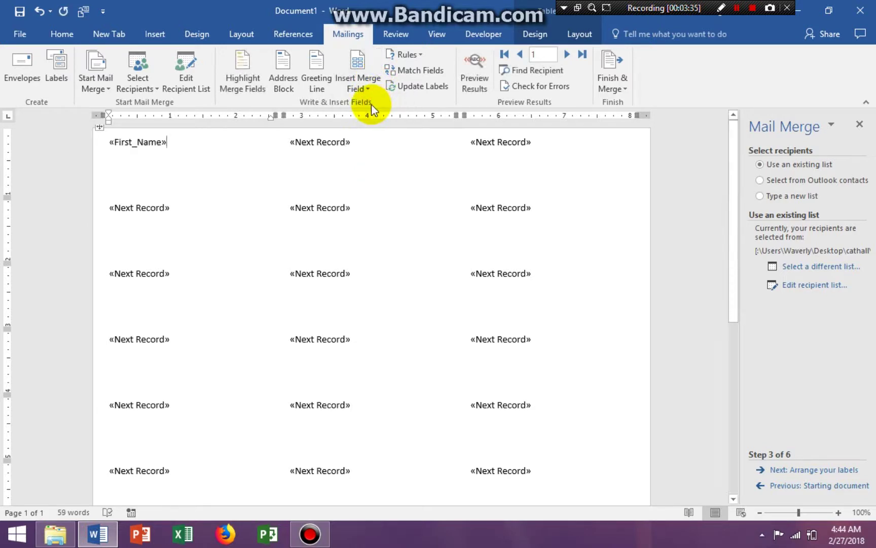
click(365, 86)
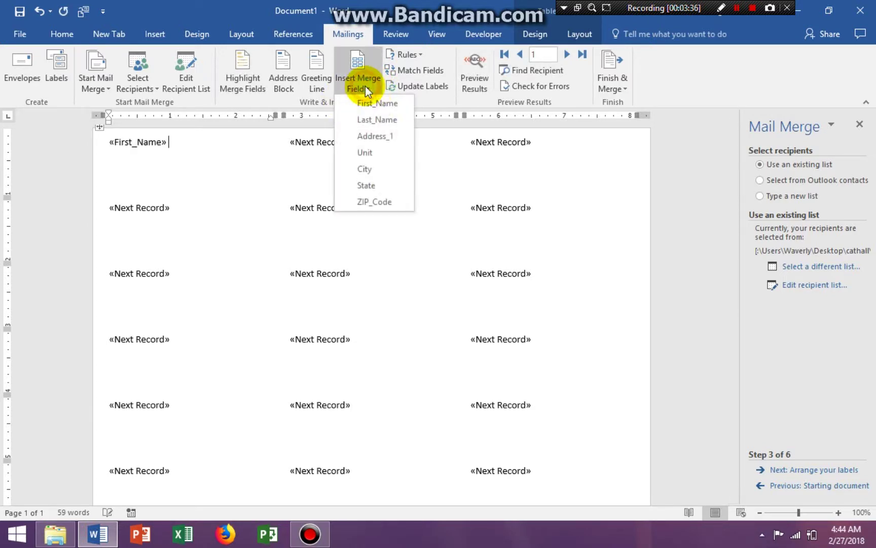
click(374, 117)
key(Return)
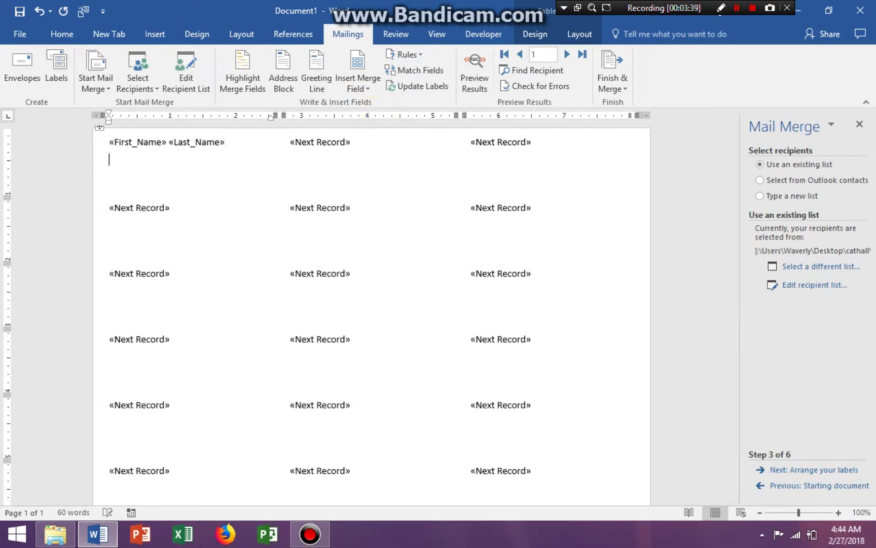
click(356, 77)
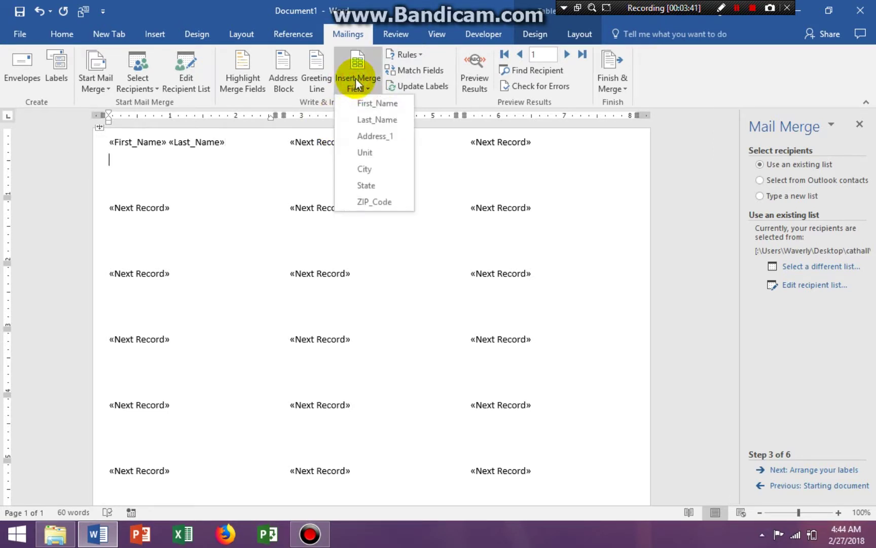
click(364, 135)
- Add a third line reading «City», «State» «ZIP_Code»
key(Return)
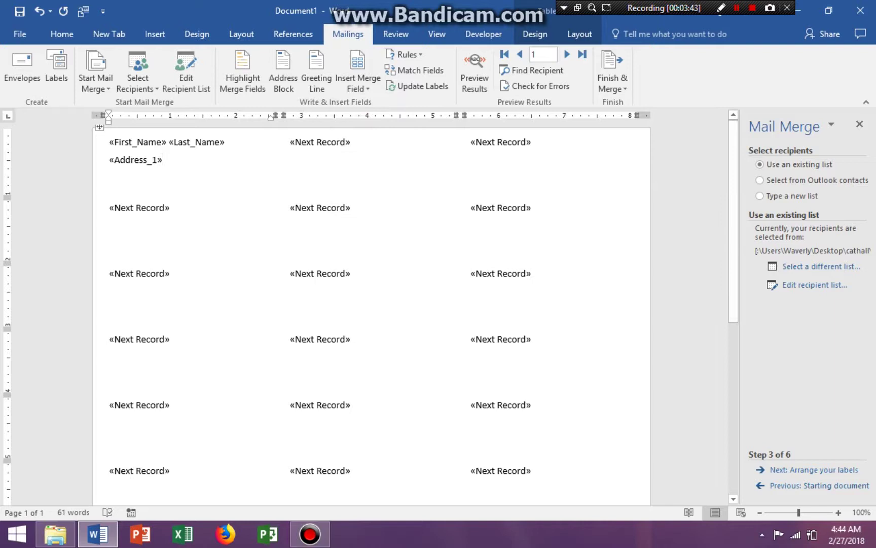
click(356, 85)
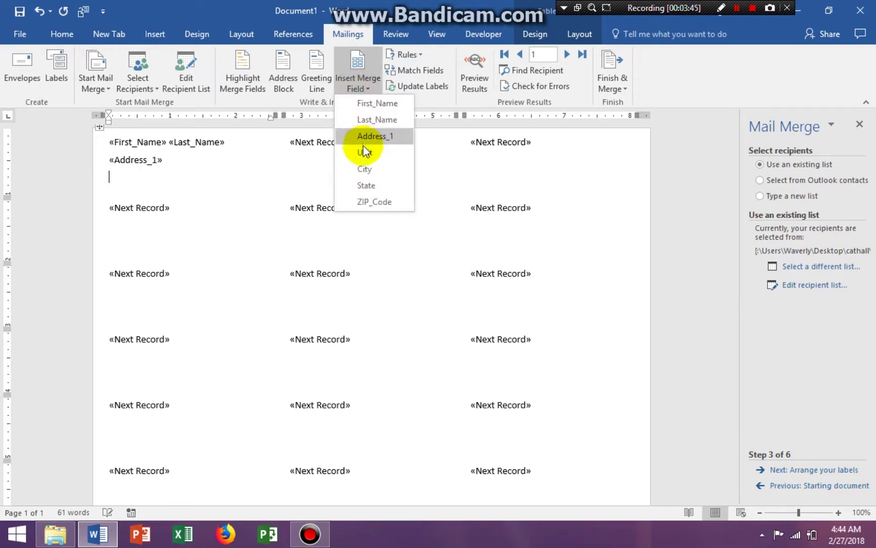
click(364, 169)
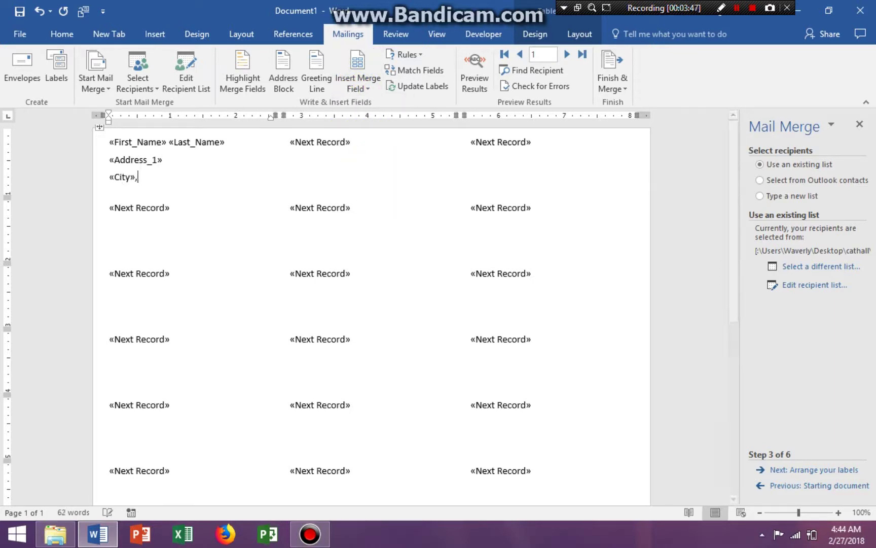
text(,)
click(369, 73)
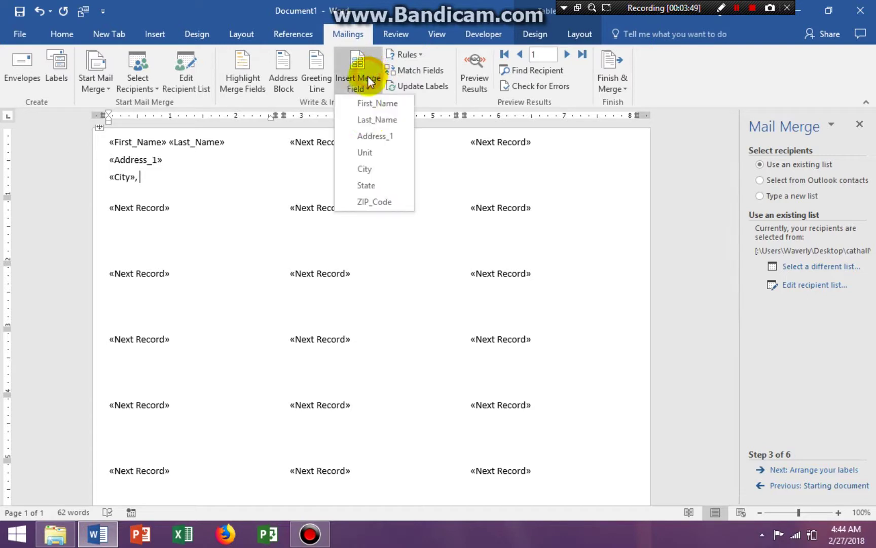
click(375, 185)
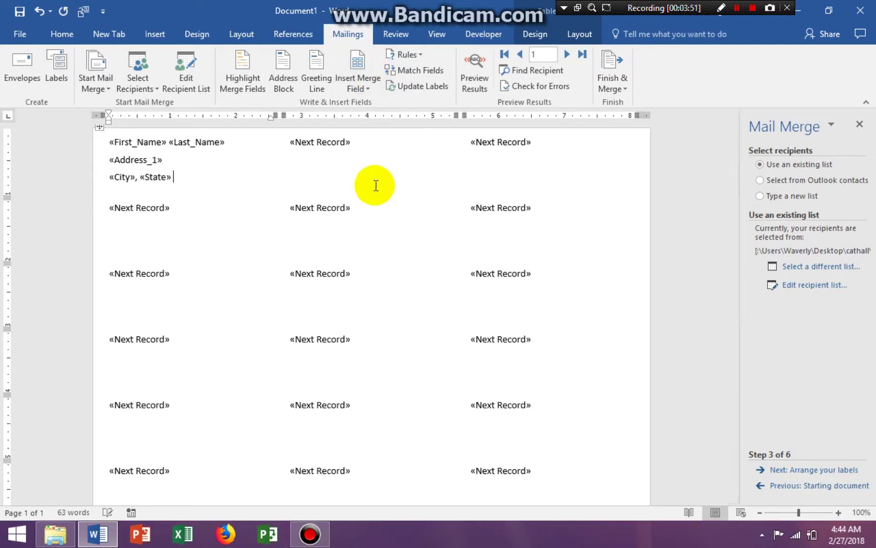
click(358, 86)
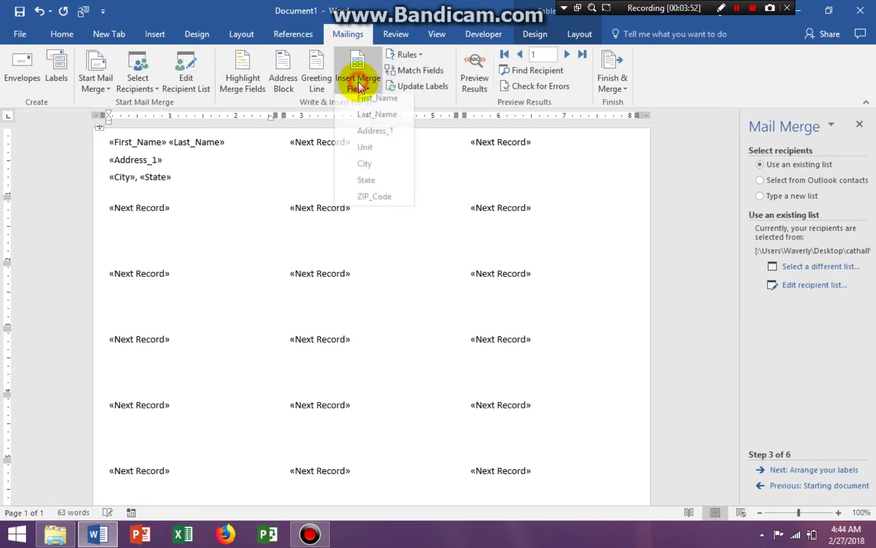
click(377, 201)
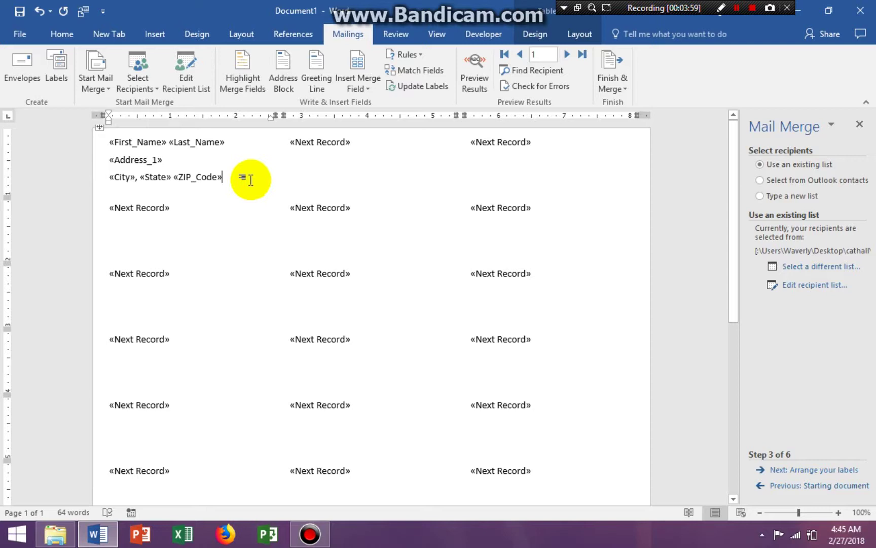
- Move to Arrange your labels and update all labels with the first label's fields
click(808, 471)
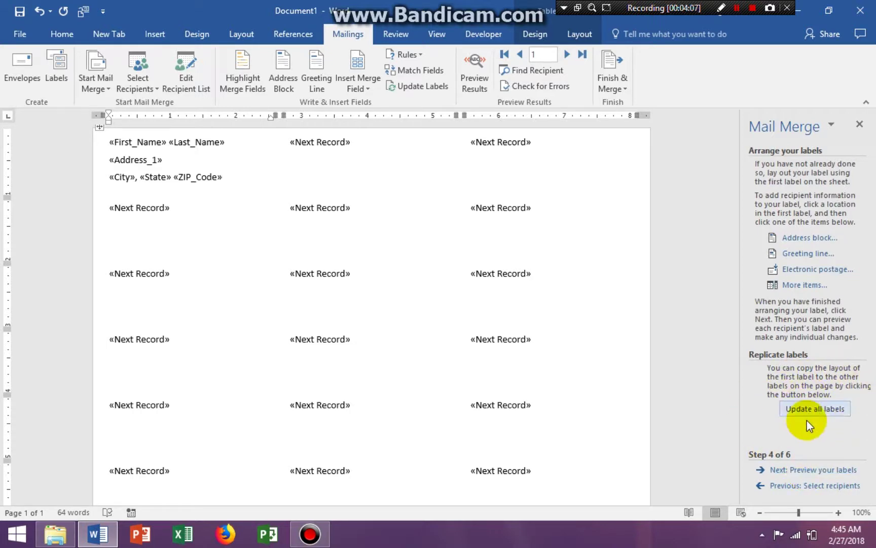
click(817, 409)
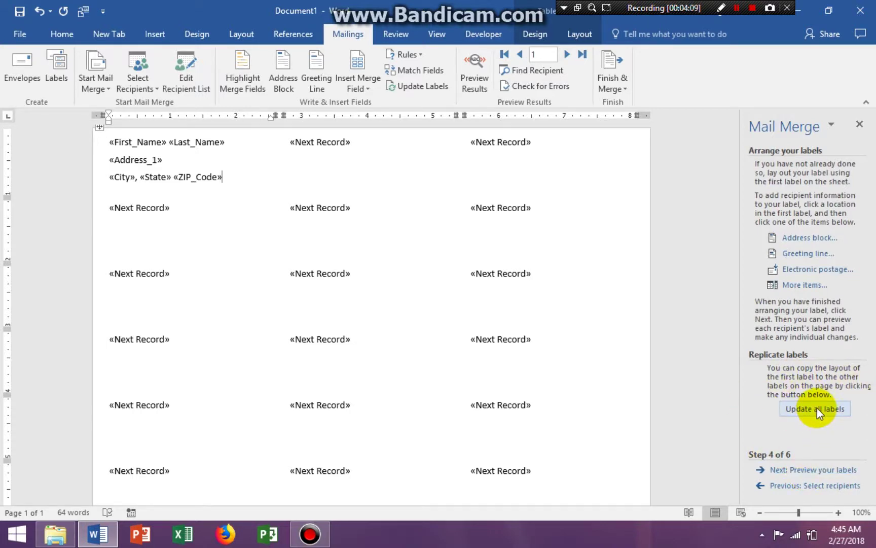
click(817, 409)
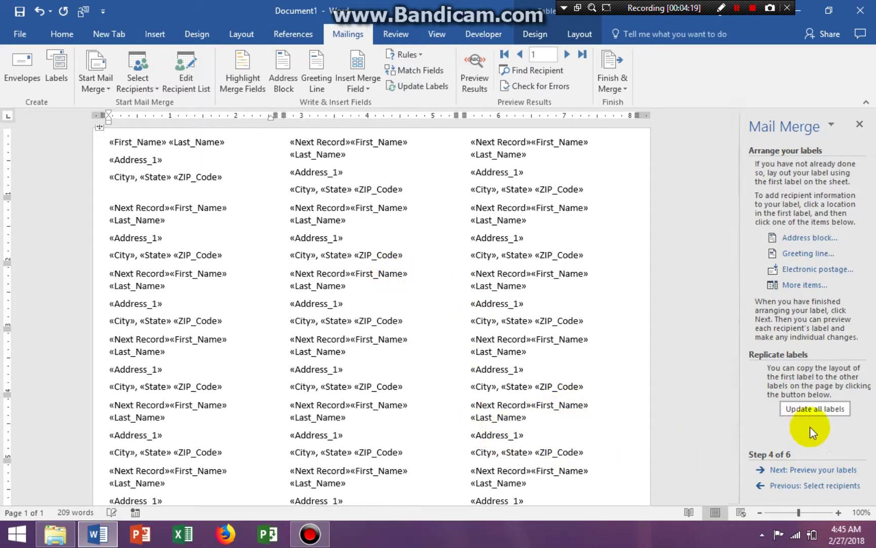
- Advance to step 5 and scroll through labels previewed with recipients' real names and addresses
click(816, 472)
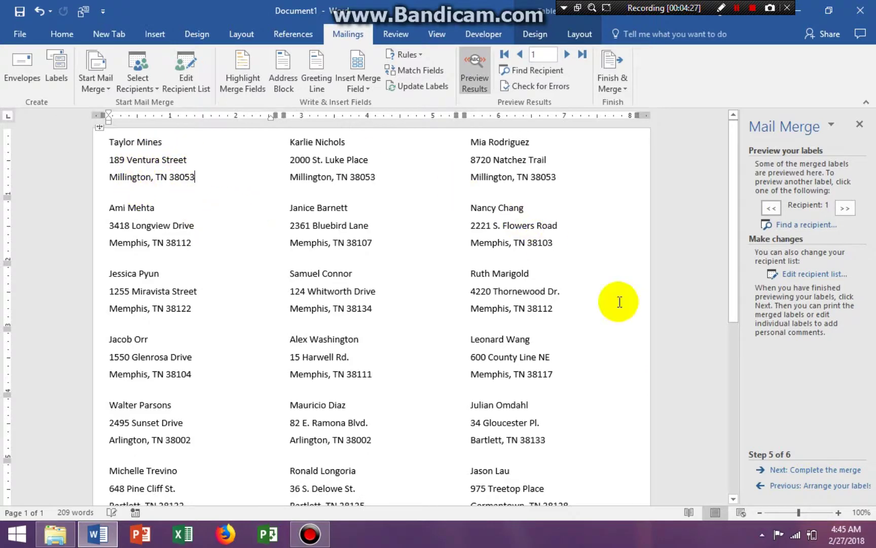
drag(735, 185, 689, 168)
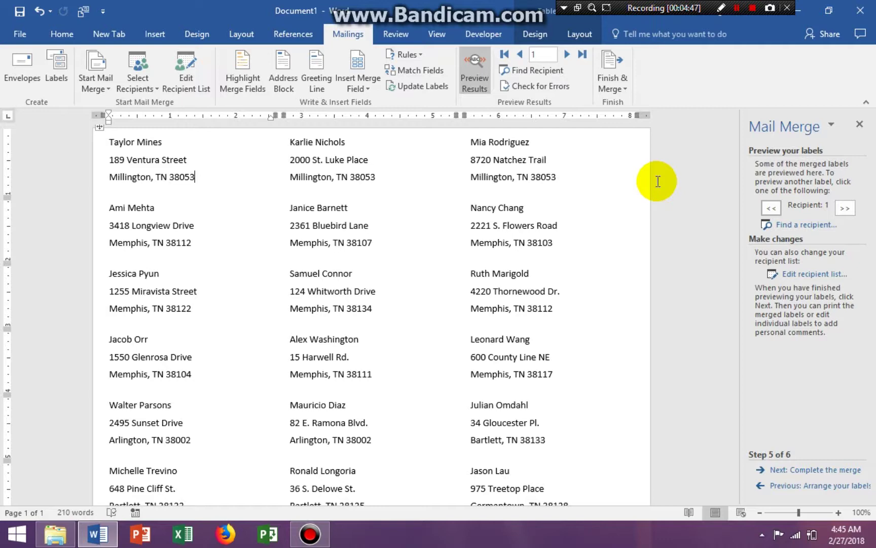
- Back at step 4, enable Don't add space between paragraphs of the same style for the first label
click(800, 486)
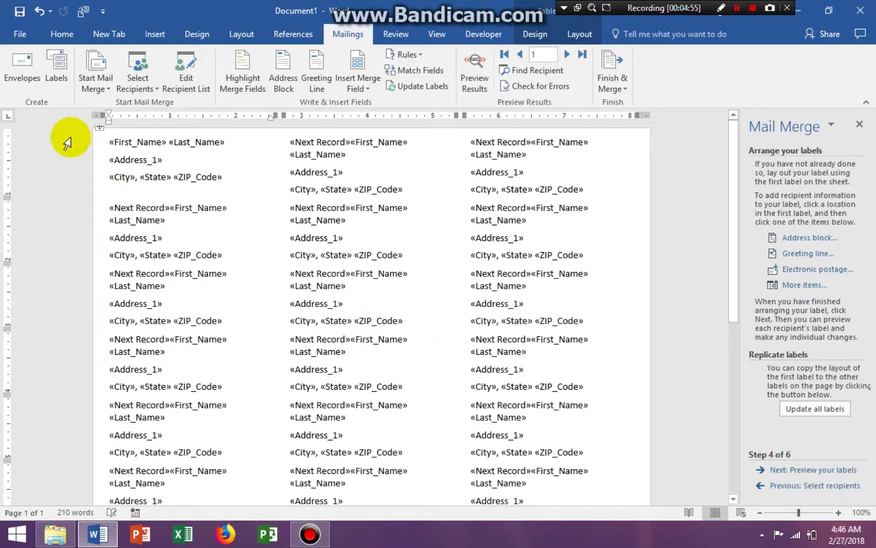
drag(107, 142, 236, 187)
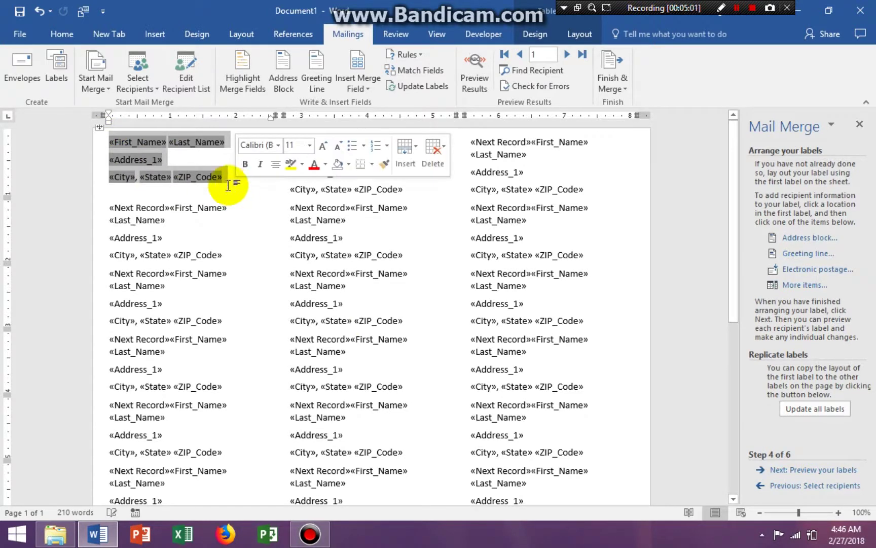
click(68, 33)
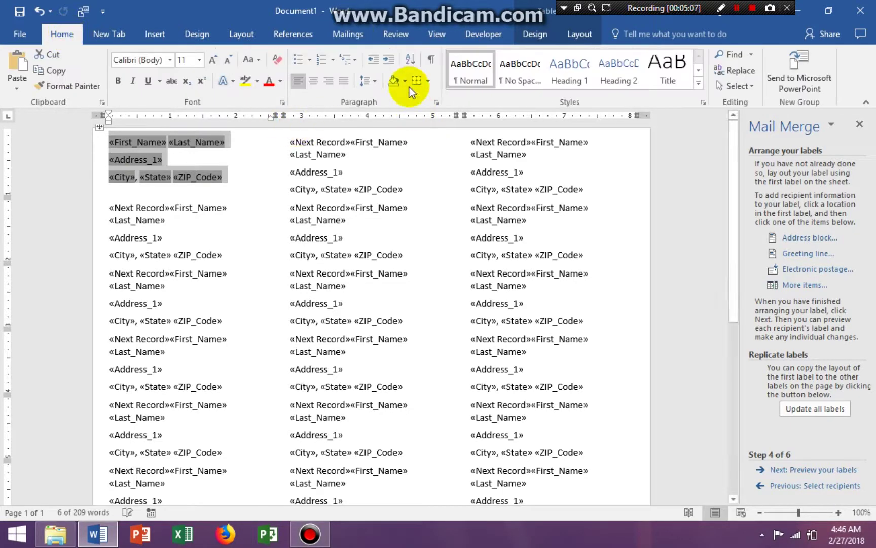
click(439, 103)
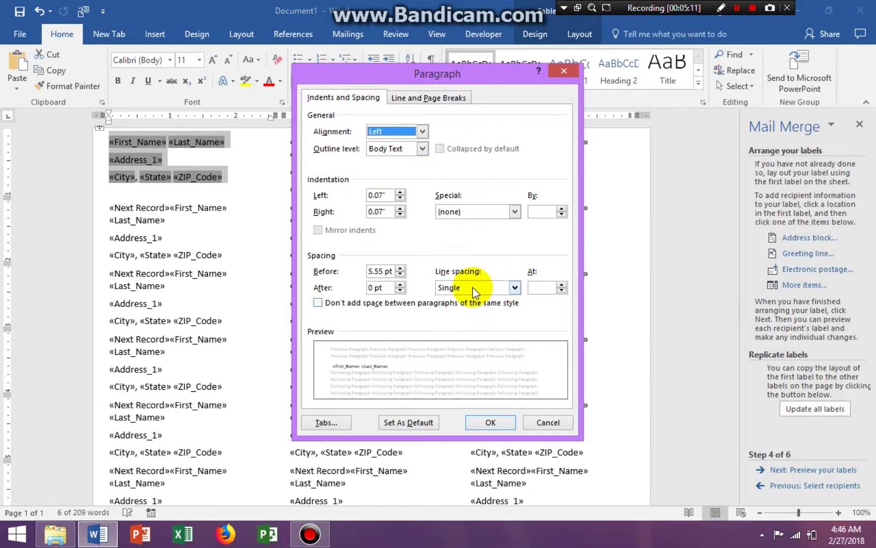
click(318, 303)
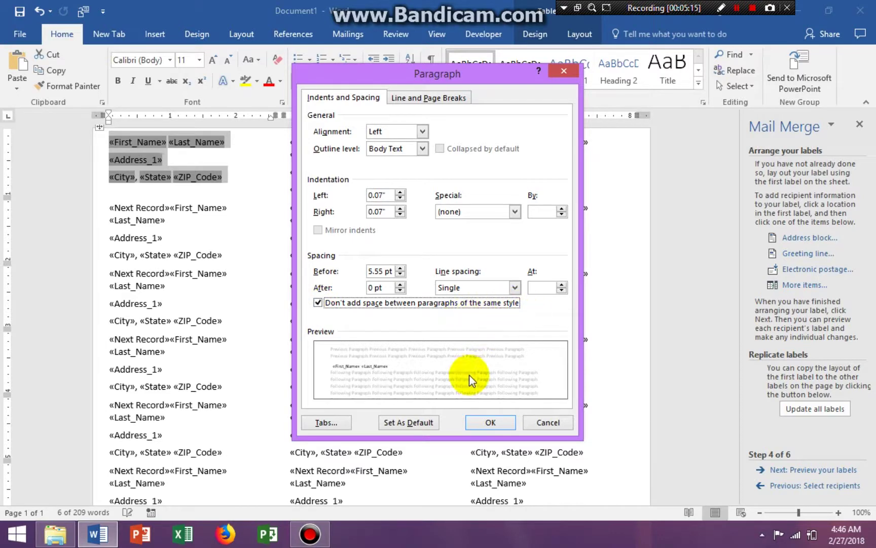
click(491, 424)
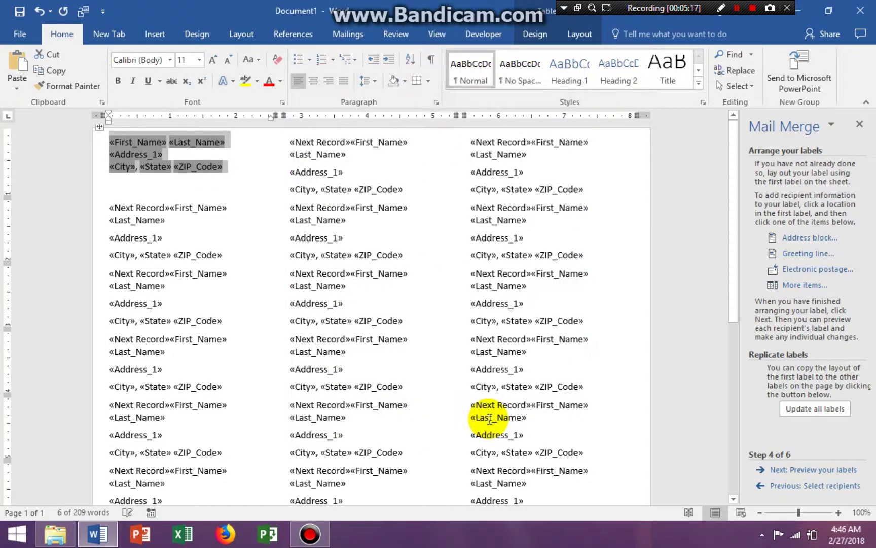
click(210, 183)
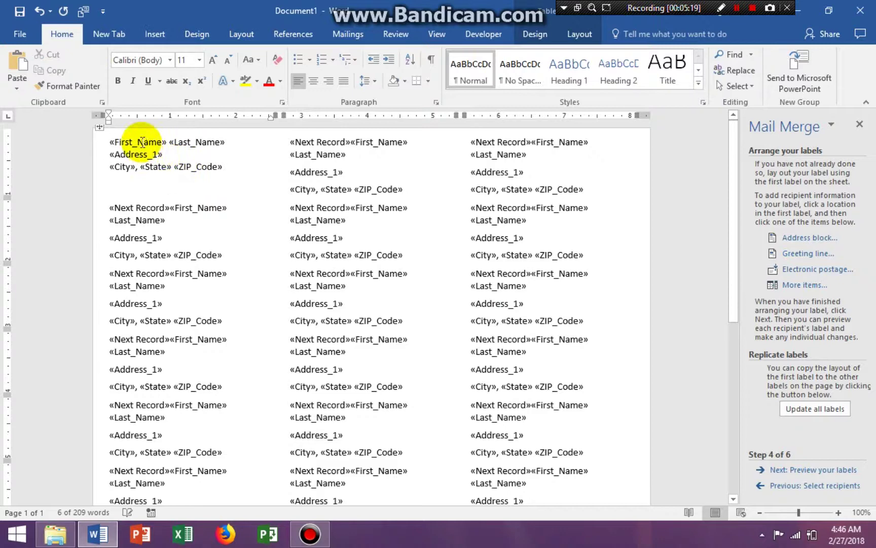
- Copy the tightened three-line layout to every label and preview them with real recipient addresses
click(813, 409)
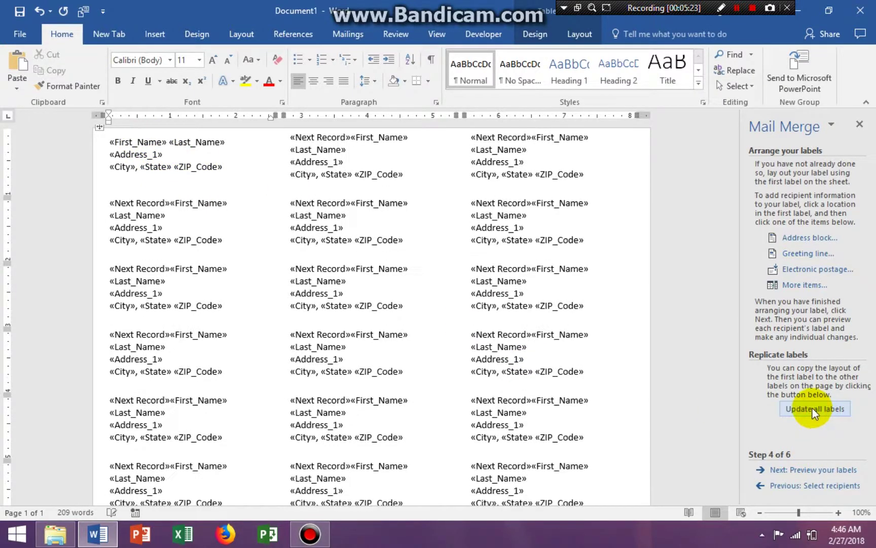
click(824, 469)
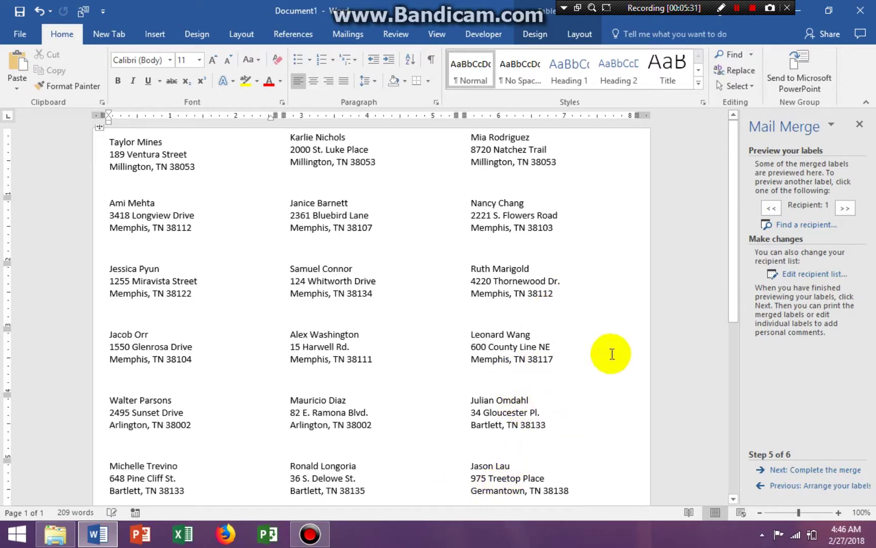
drag(731, 259, 708, 214)
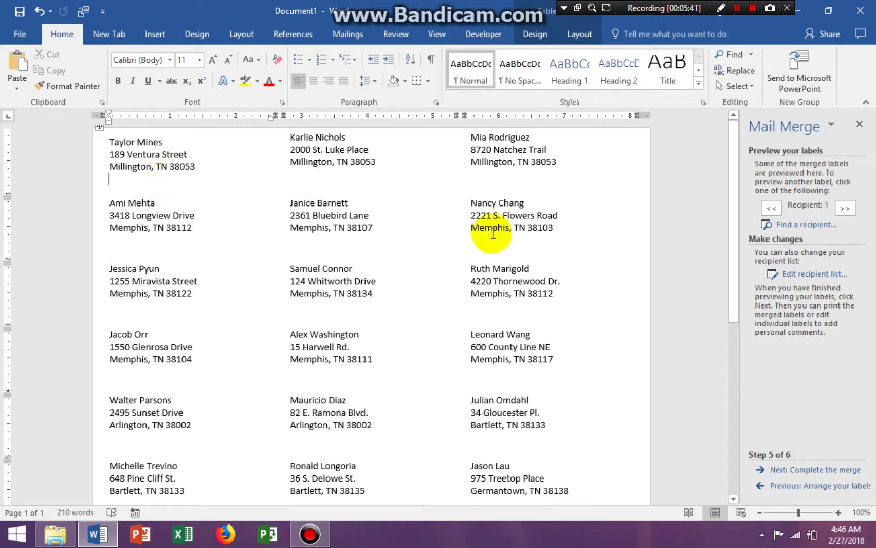
- Reach merge step 6, check the print options for all records, then cancel without printing
click(819, 470)
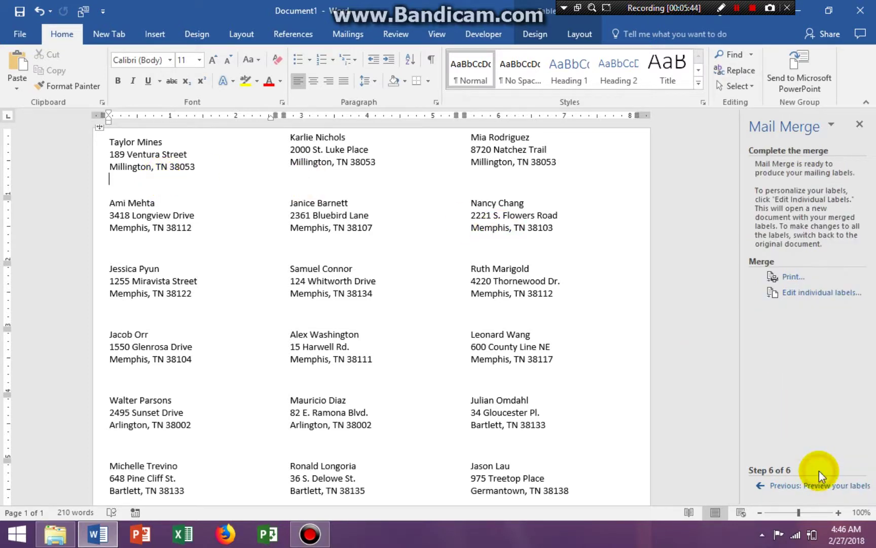
click(791, 278)
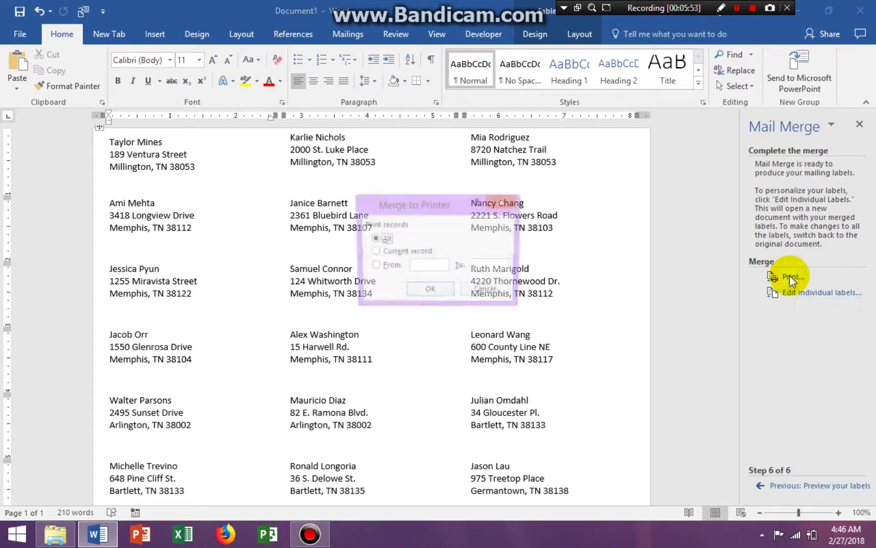
click(429, 293)
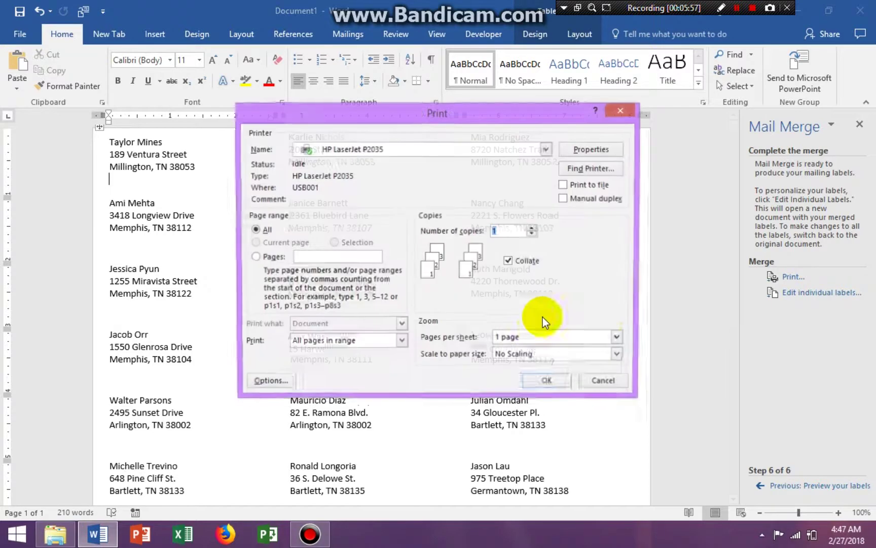
click(609, 387)
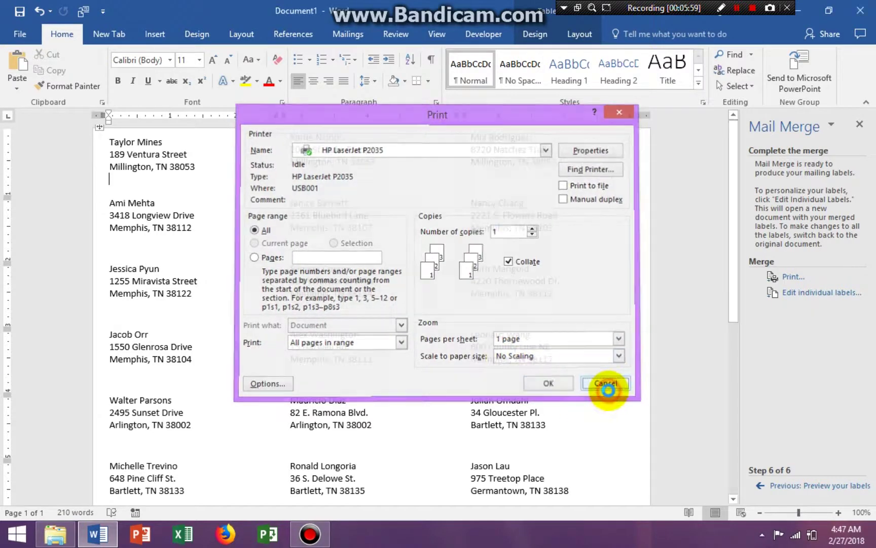
drag(736, 192, 712, 79)
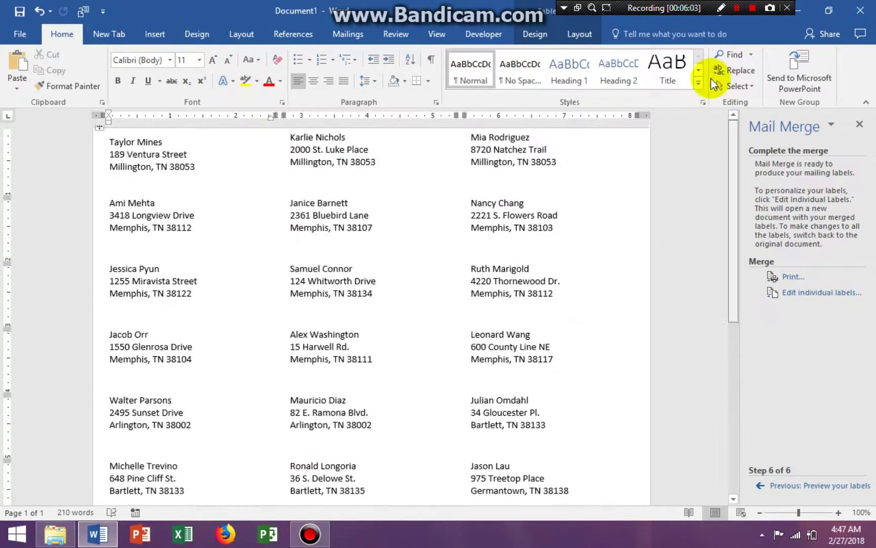
click(625, 236)
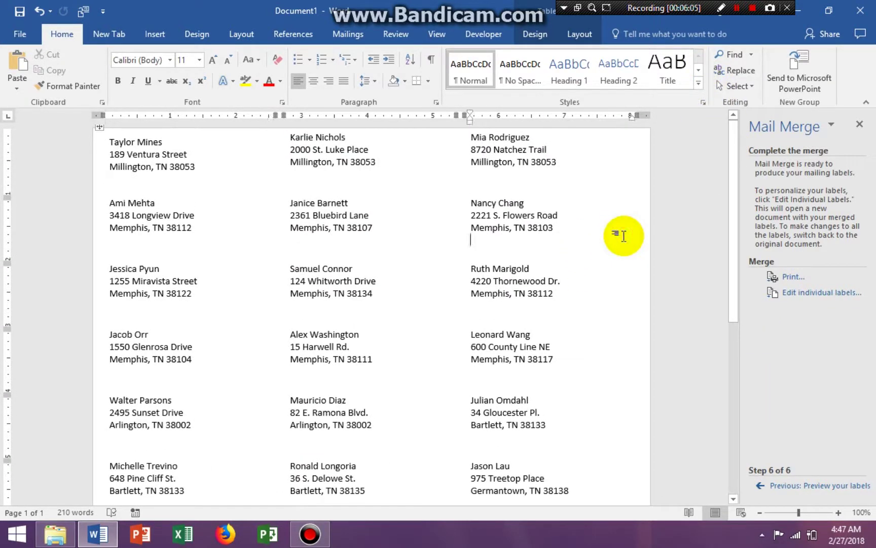